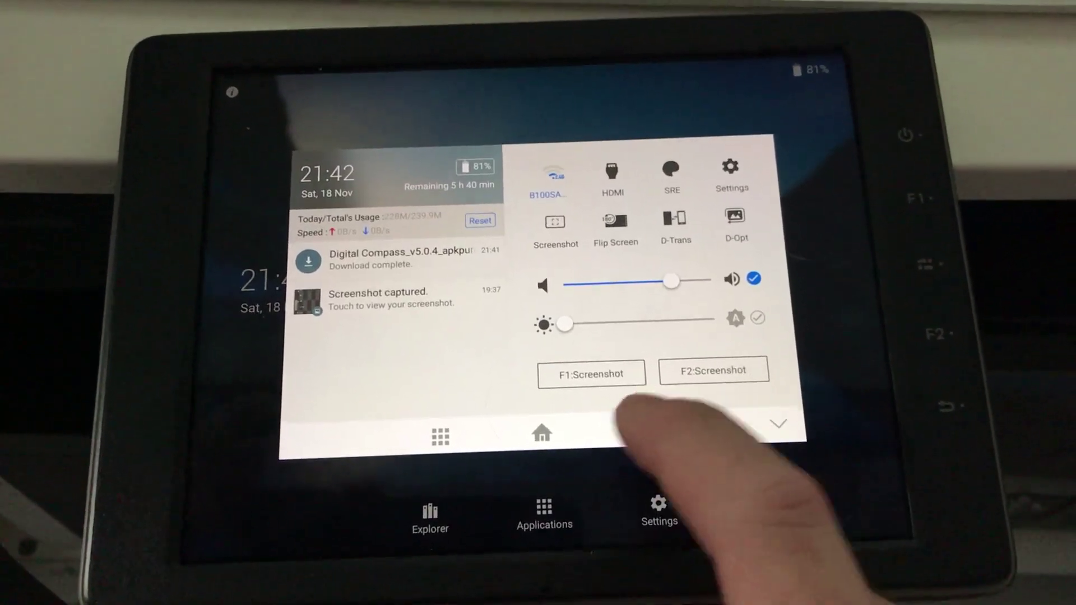
Dismiss the Settings, DJI GO 4, Downloads, Browser, DroneDeploy and Litchi cards from recents
click(642, 420)
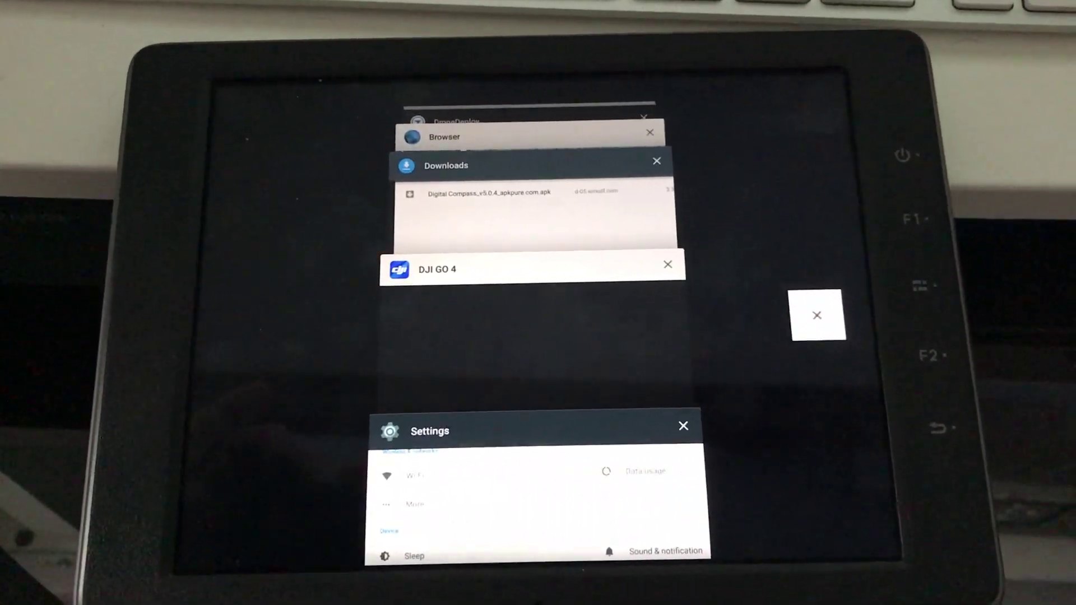
click(684, 426)
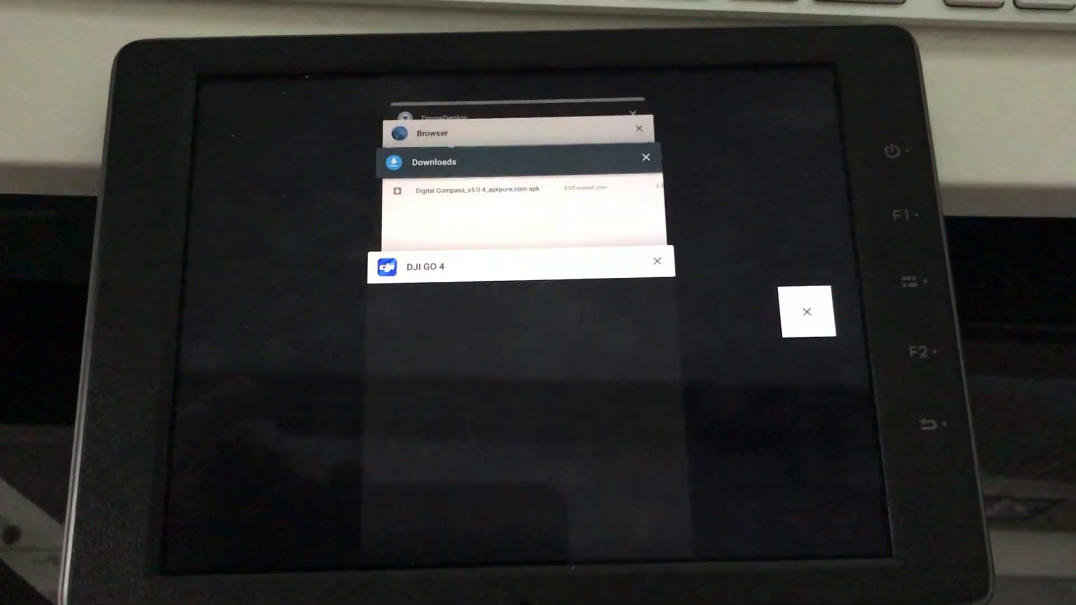
drag(521, 378, 211, 379)
drag(573, 320, 210, 320)
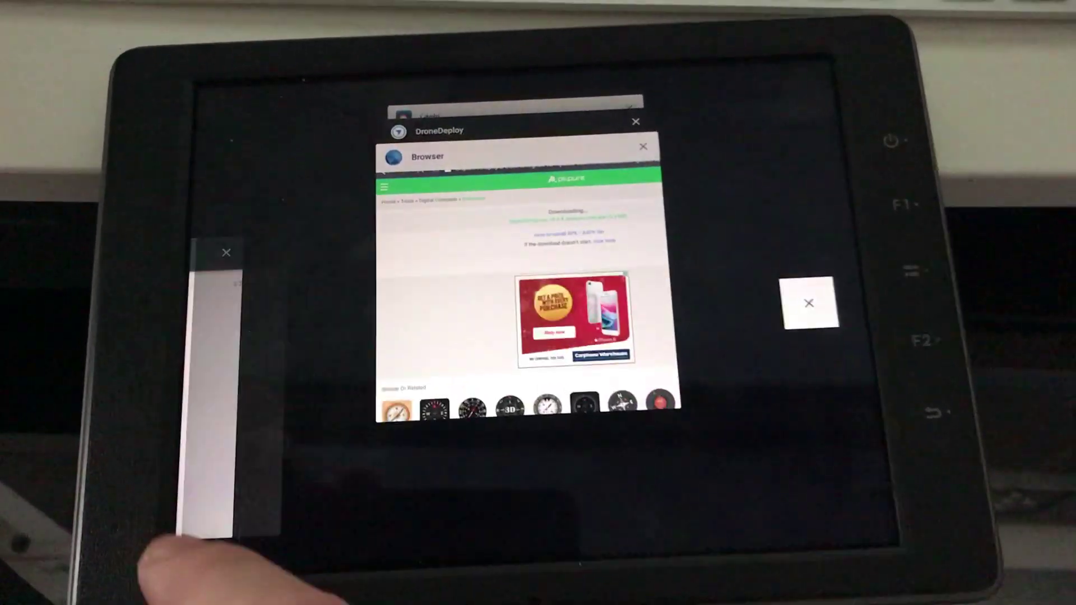
drag(522, 379, 211, 379)
drag(521, 294, 210, 294)
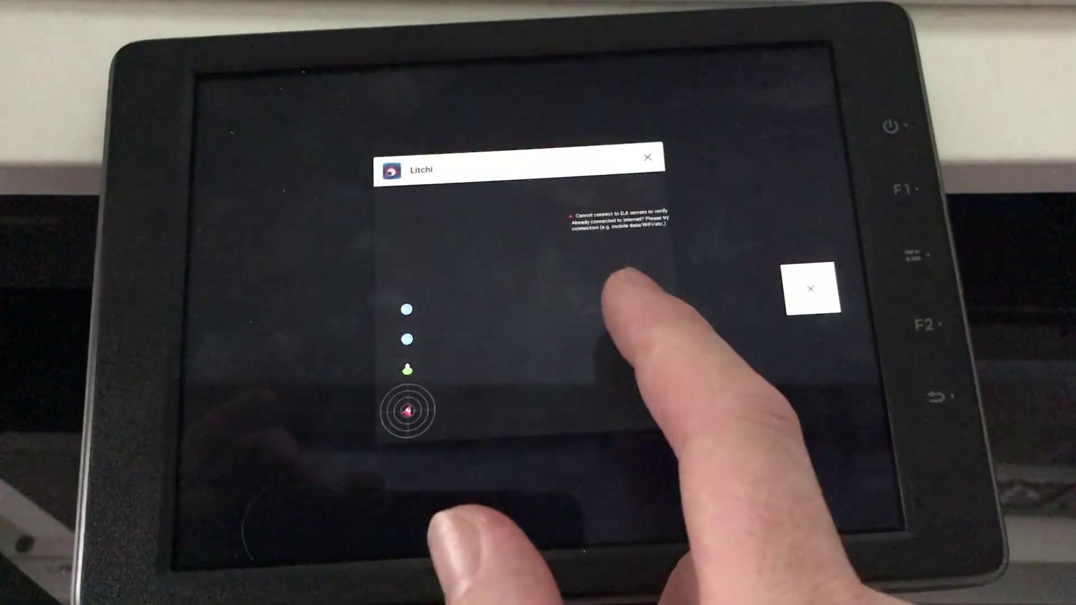
drag(522, 169, 211, 168)
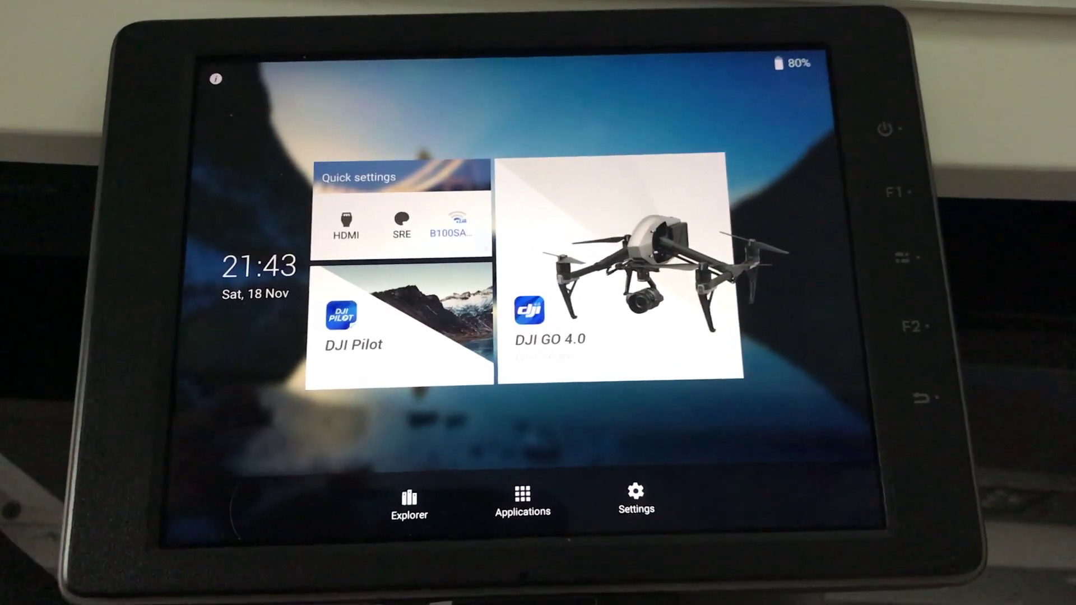
Open the installed applications list, then return to the home screen
click(522, 501)
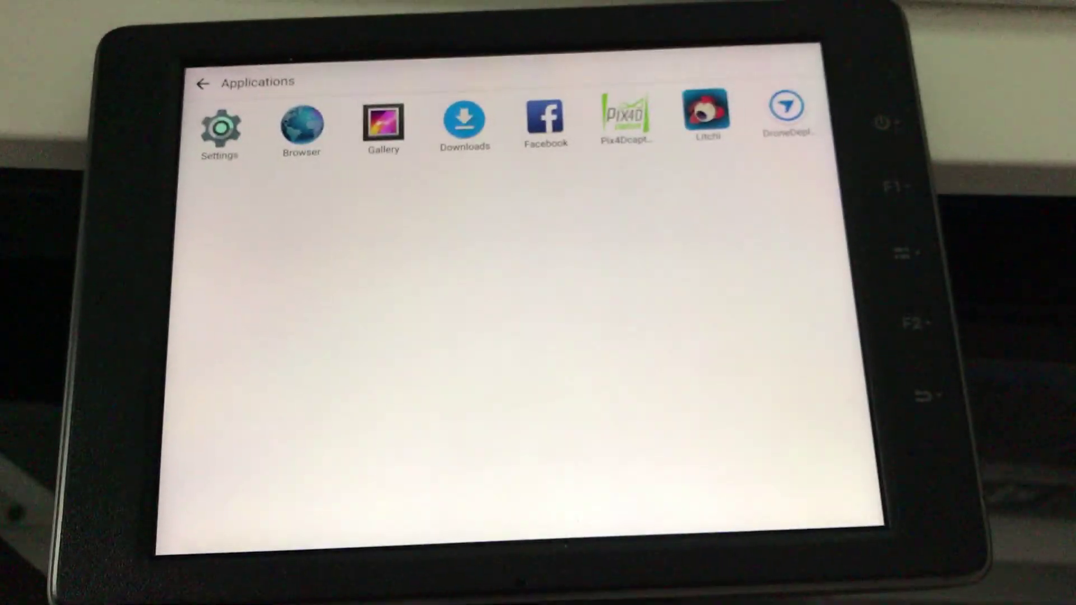
click(917, 406)
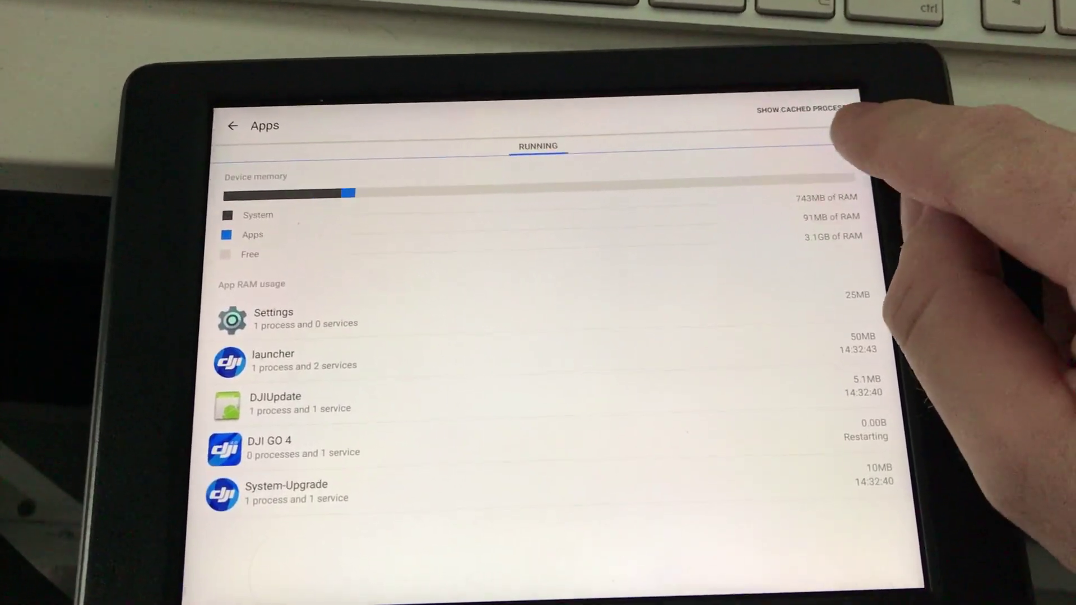
Switch to the ALL apps list and open DroneDeploy's App info page
click(851, 141)
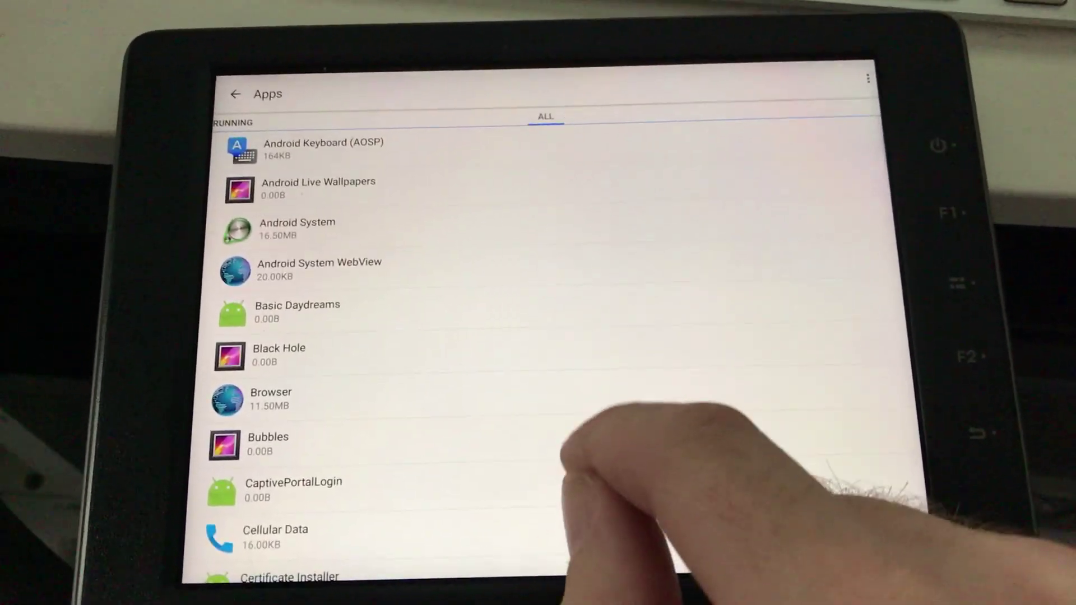
drag(589, 470, 589, 210)
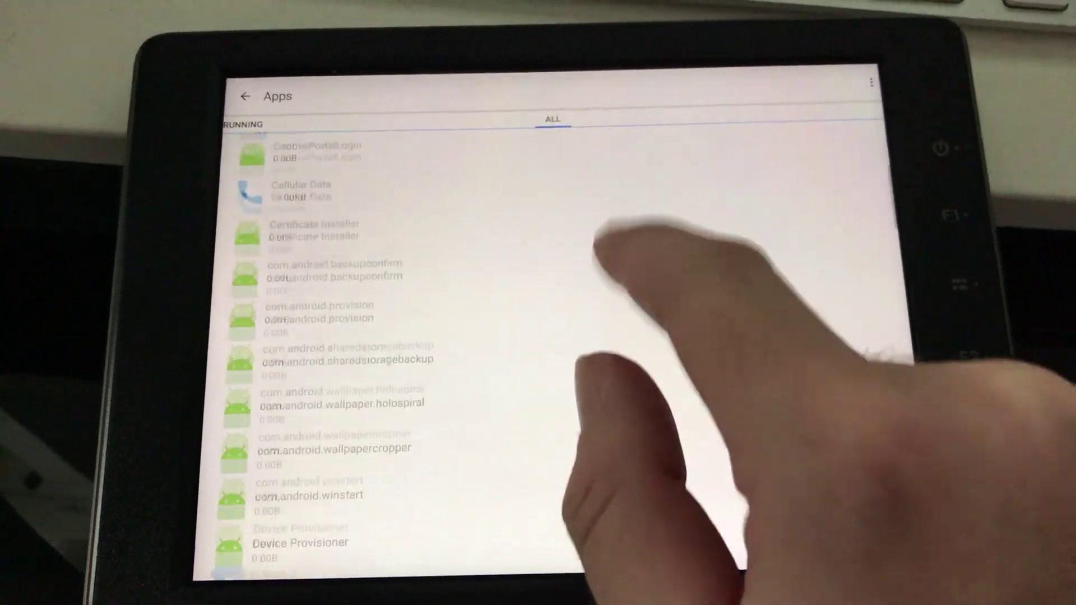
drag(589, 471, 588, 210)
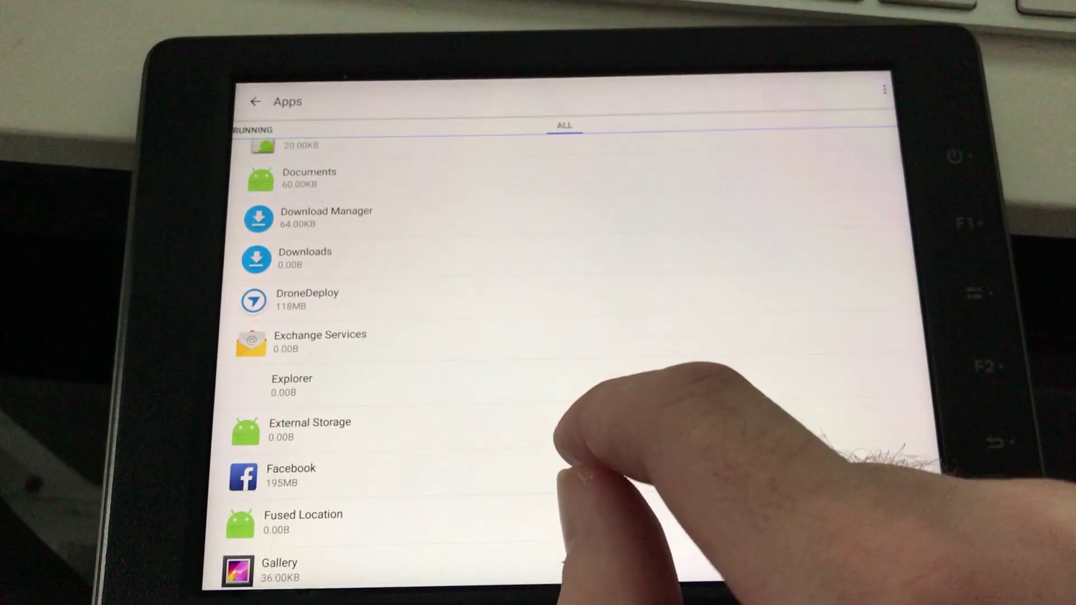
click(589, 299)
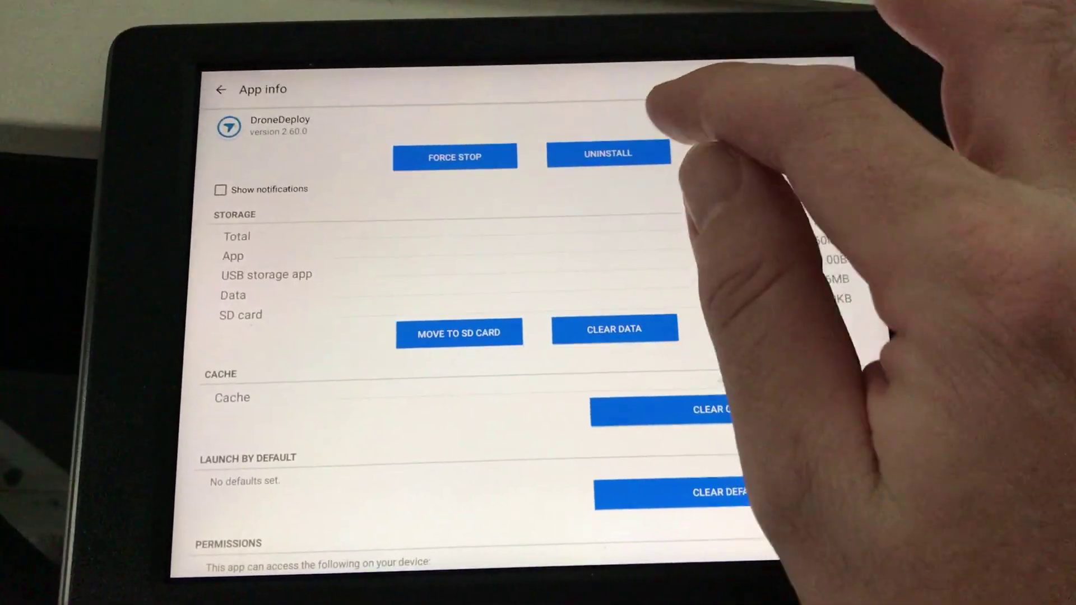
Uninstall DroneDeploy from its App info page, confirming with OK
click(606, 158)
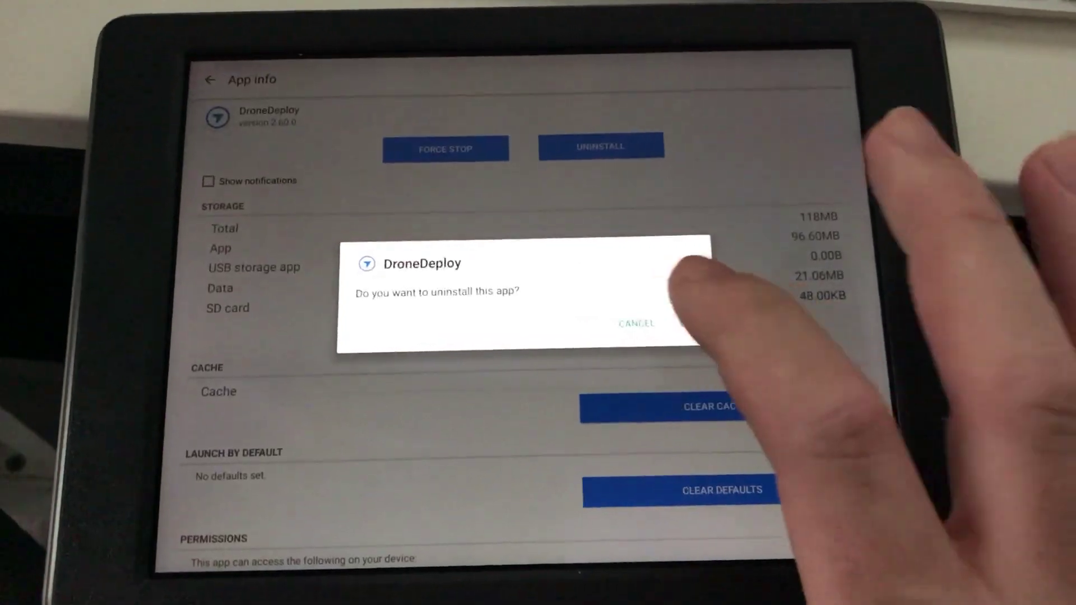
click(690, 323)
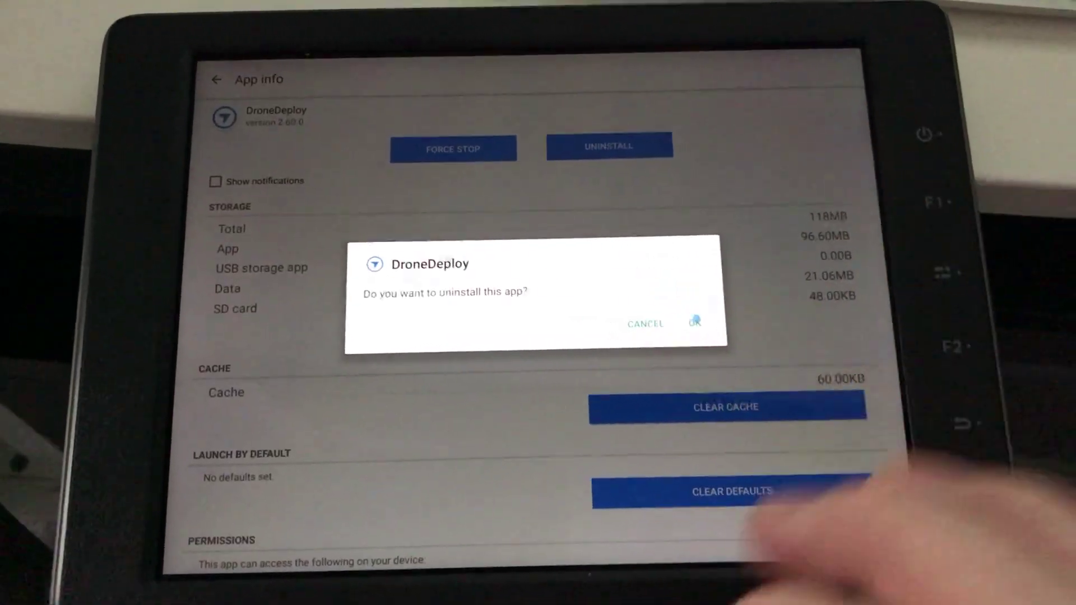